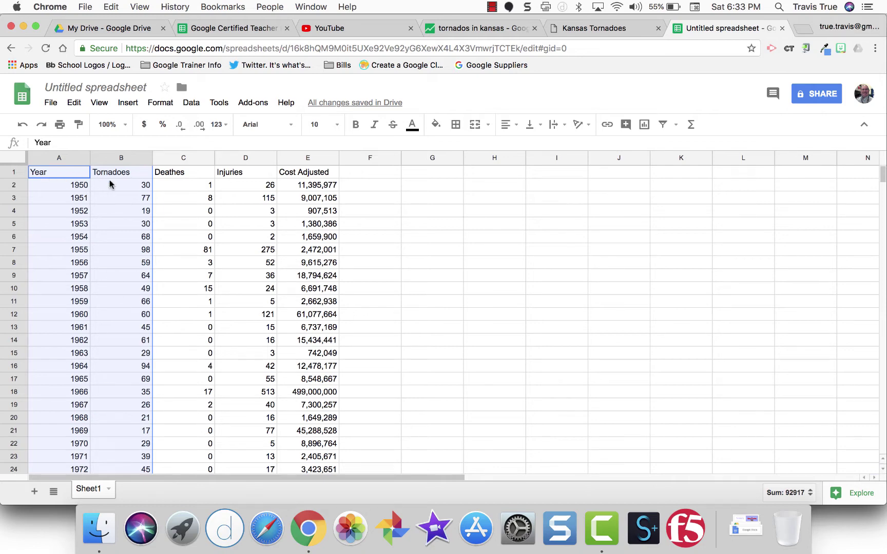
# Insert a line chart of Tornadoes by Year from the selected columns, move it off the data and shrink it slightly.
pyautogui.click(126, 103)
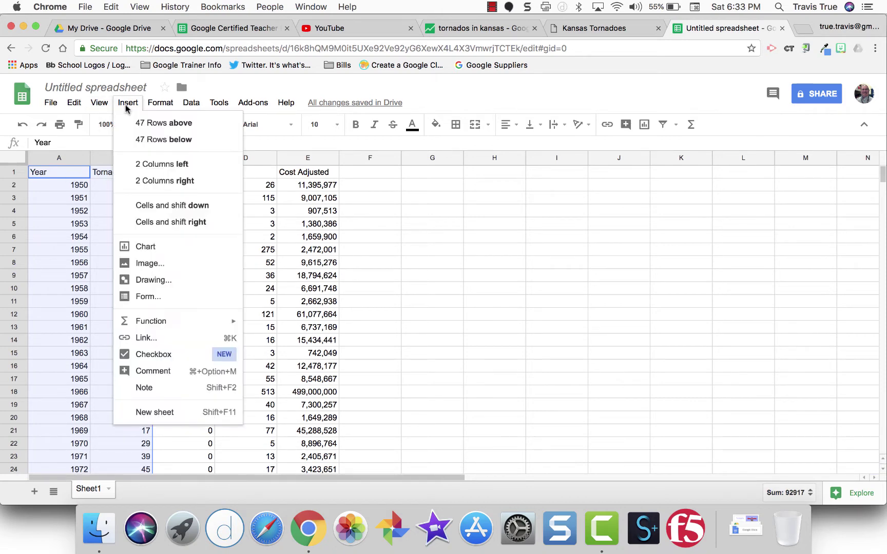
pyautogui.click(147, 246)
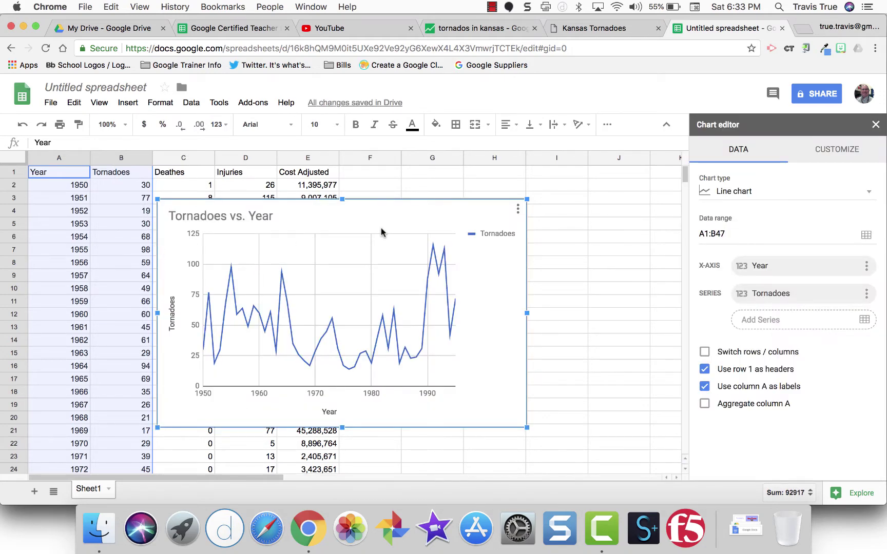
pyautogui.moveTo(381, 232); pyautogui.dragTo(522, 223)
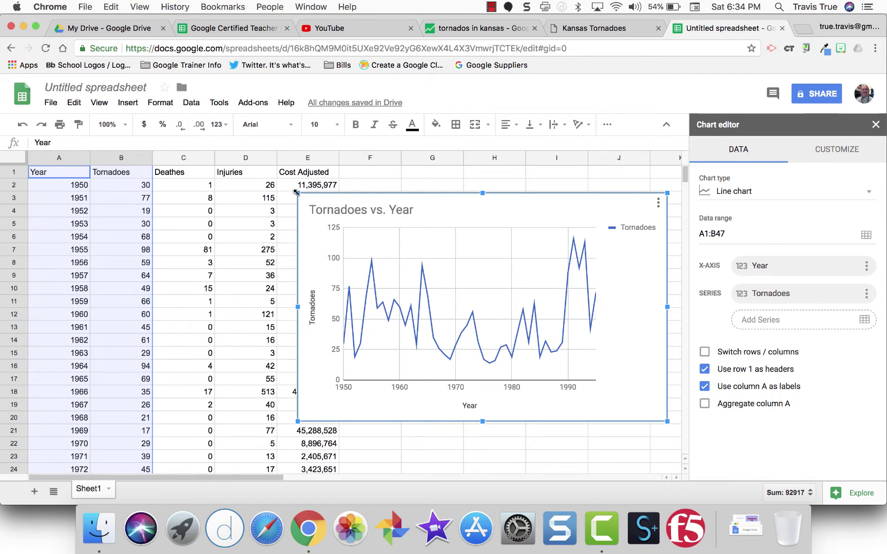
pyautogui.moveTo(297, 192); pyautogui.dragTo(346, 223)
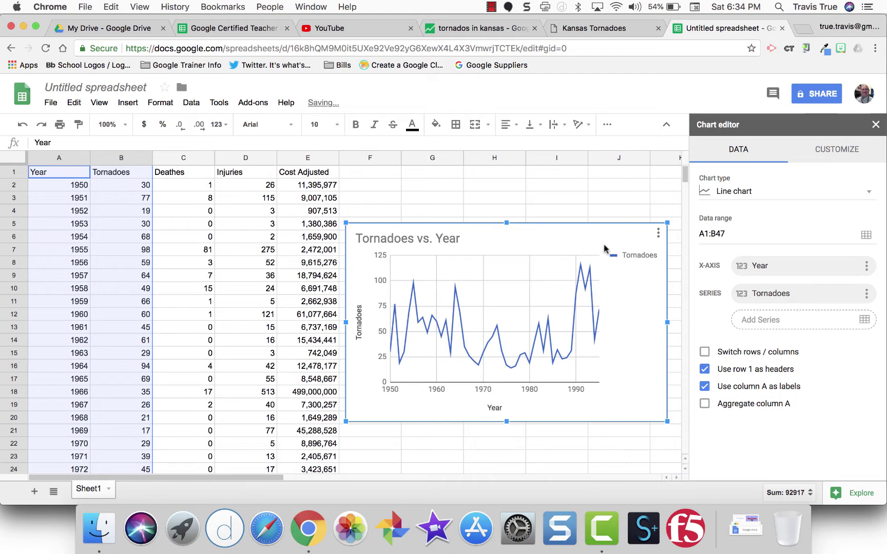
# Start publishing the Tornadoes vs. Year chart to the web as interactive, and cancel without publishing.
pyautogui.click(658, 235)
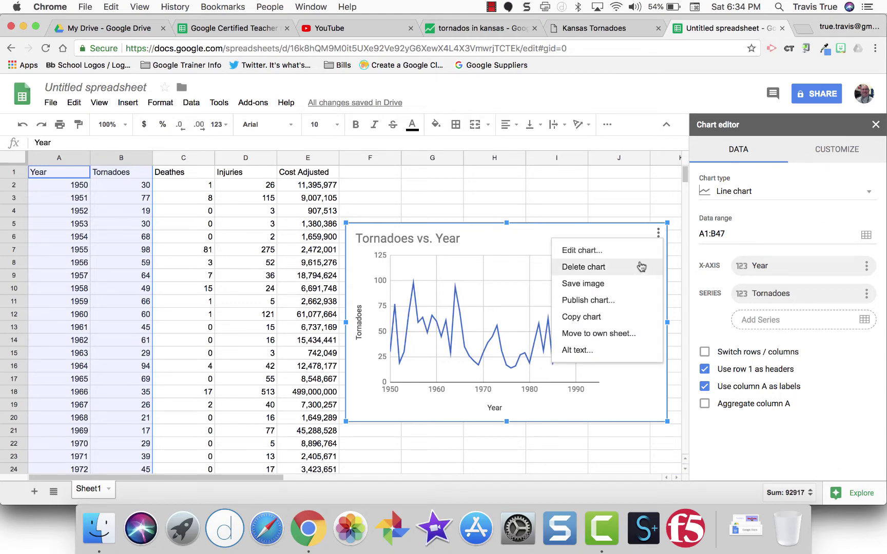
pyautogui.click(634, 301)
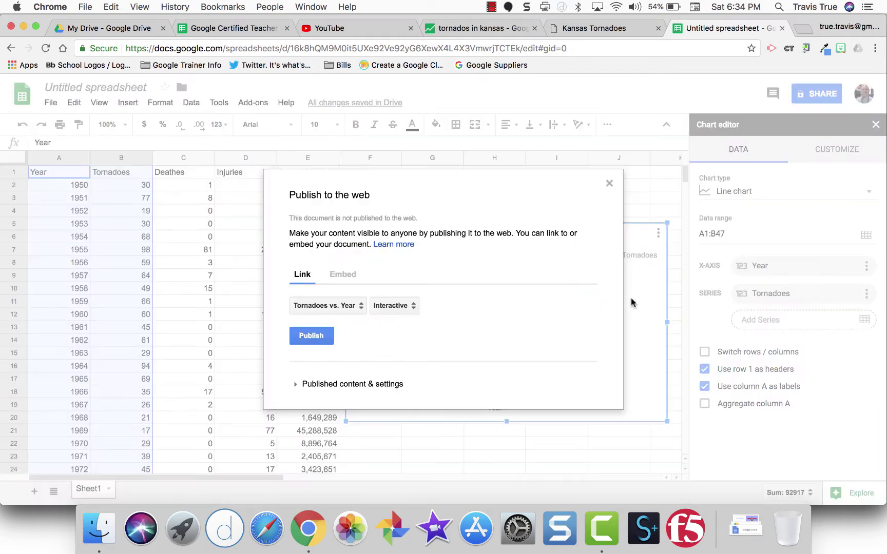
pyautogui.click(316, 334)
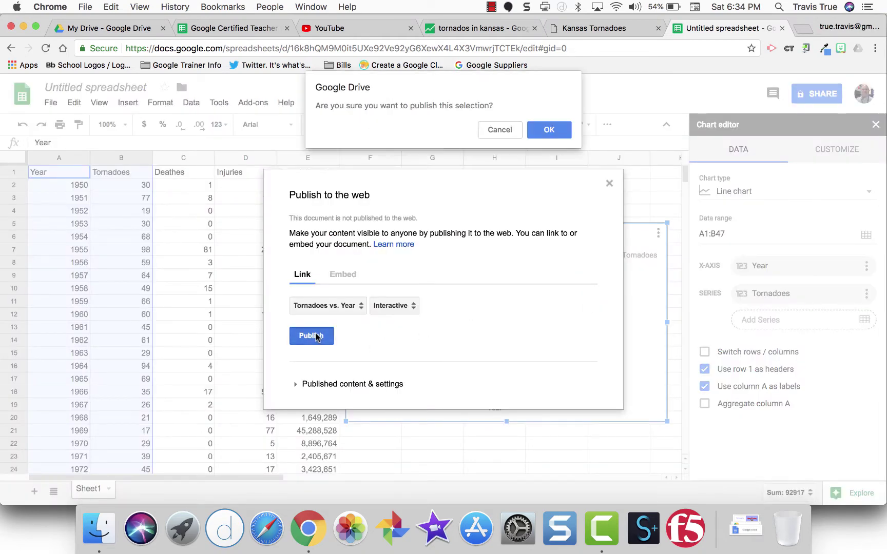
pyautogui.click(491, 131)
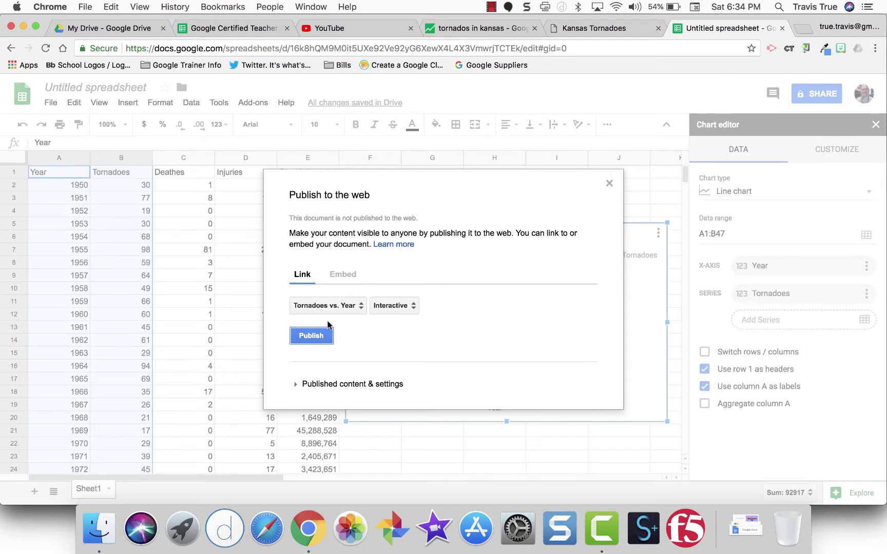
pyautogui.click(609, 184)
# Move the Tornadoes vs. Year chart to its own sheet and compare it with the data on Sheet1.
pyautogui.click(652, 242)
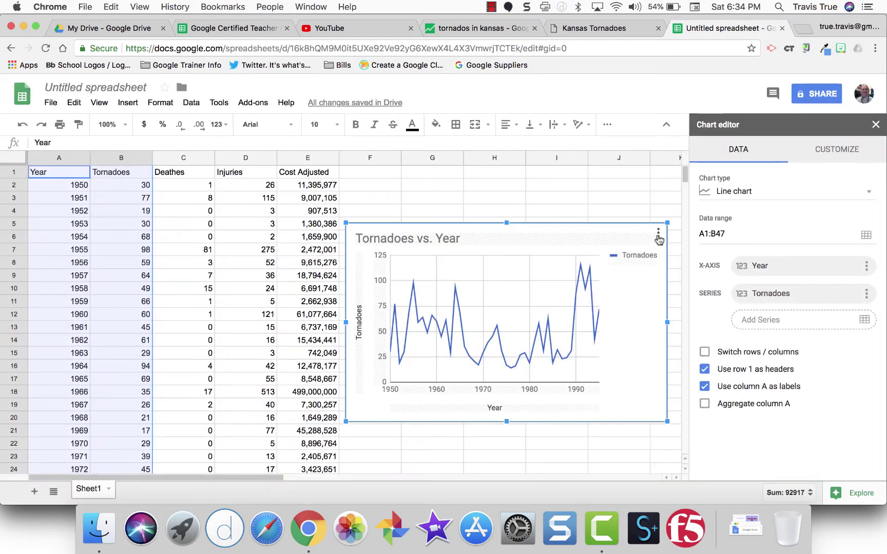
pyautogui.click(658, 233)
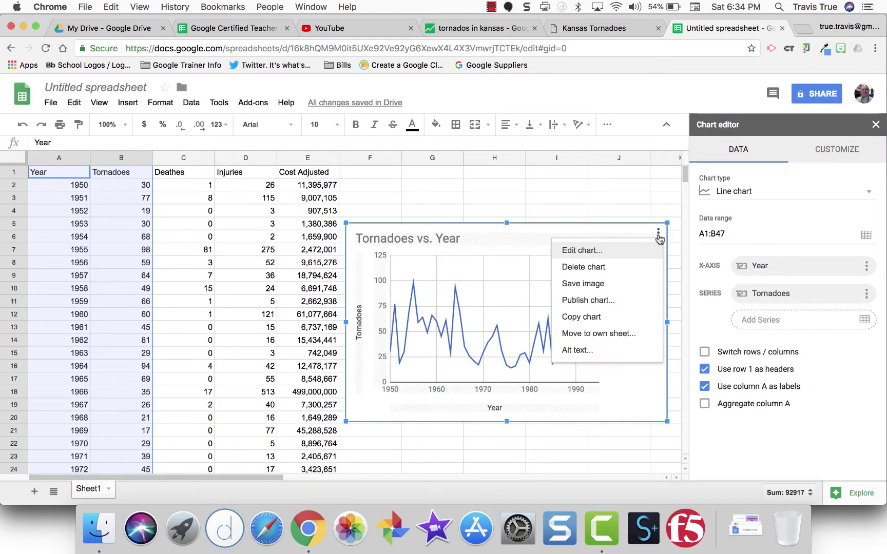
pyautogui.click(630, 334)
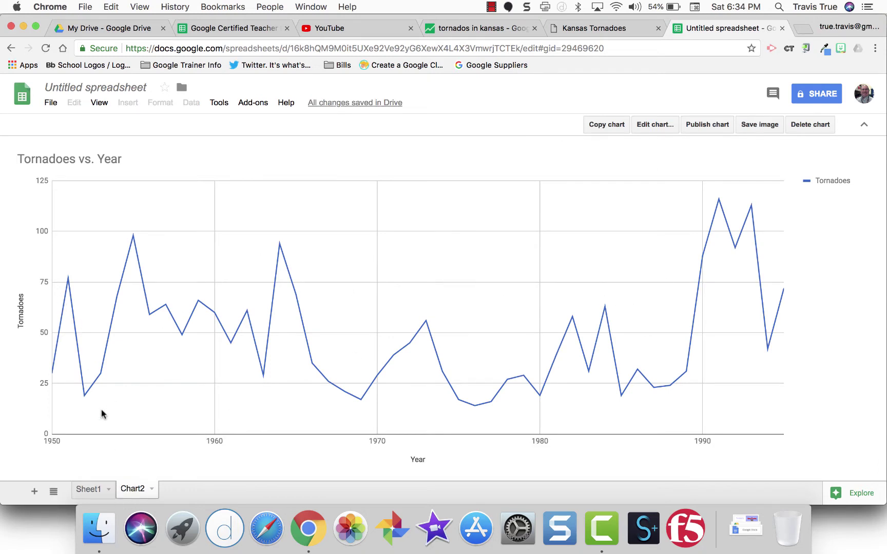
pyautogui.click(95, 490)
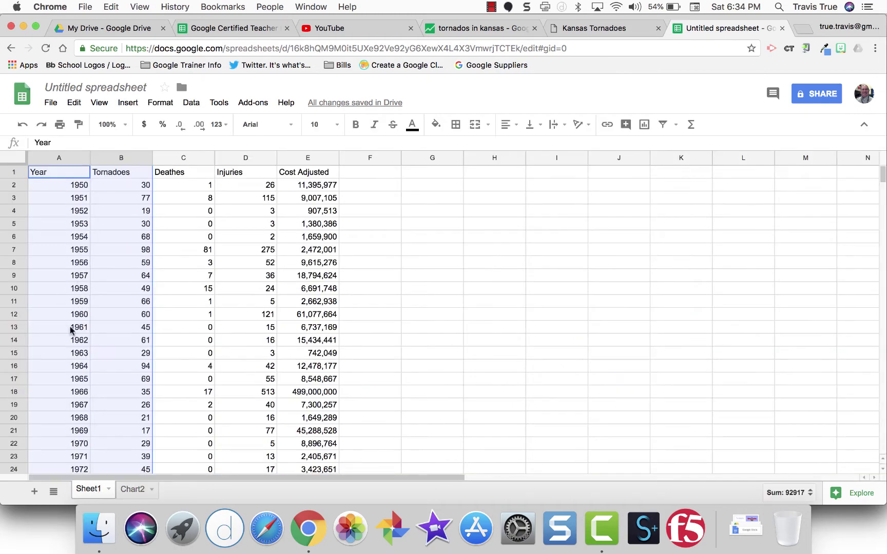
pyautogui.click(129, 490)
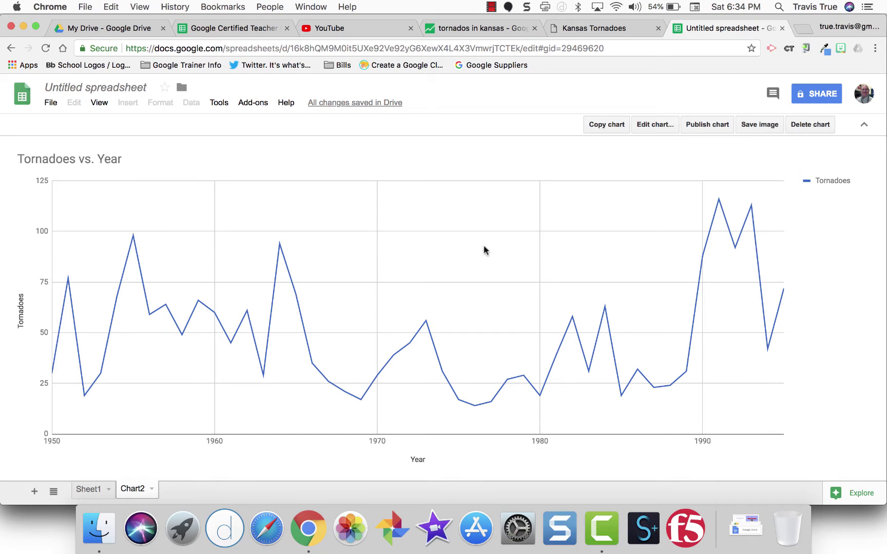
# Insert another chart of the Year and Tornadoes columns on Sheet1 and move it away from those columns.
pyautogui.click(97, 491)
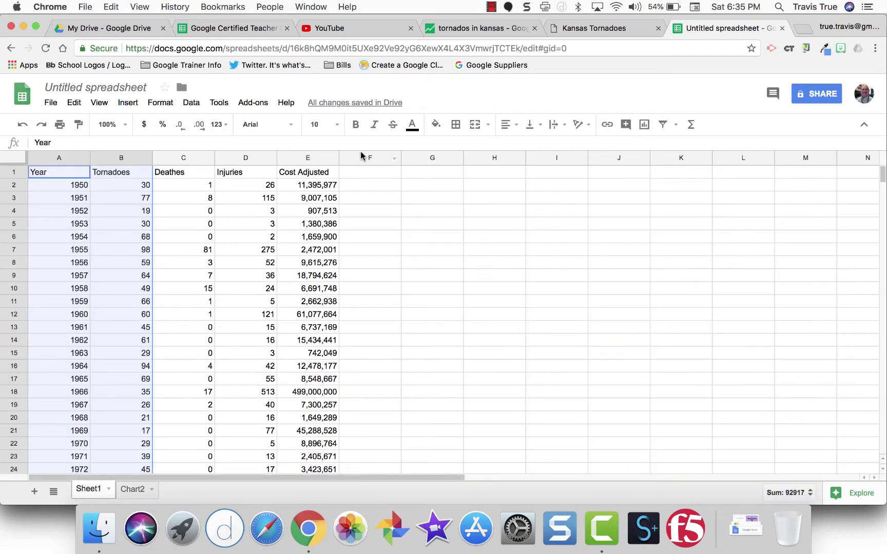
pyautogui.click(128, 104)
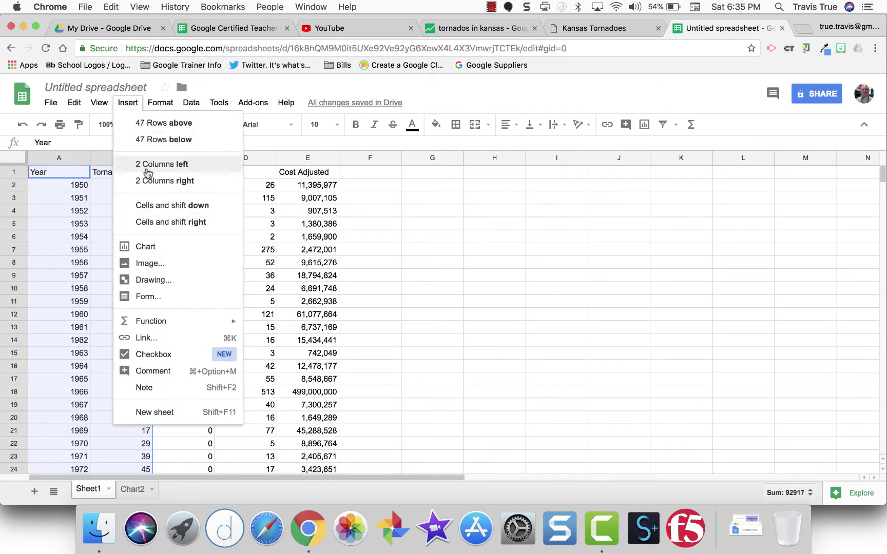
pyautogui.click(155, 246)
pyautogui.moveTo(406, 230); pyautogui.dragTo(552, 232)
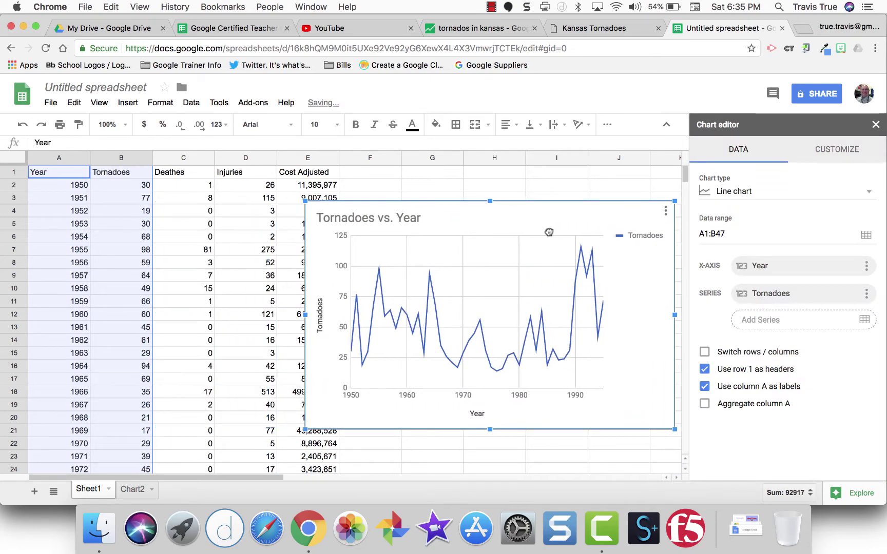
# View the chart's alt text title and description settings and close them without changes.
pyautogui.click(666, 210)
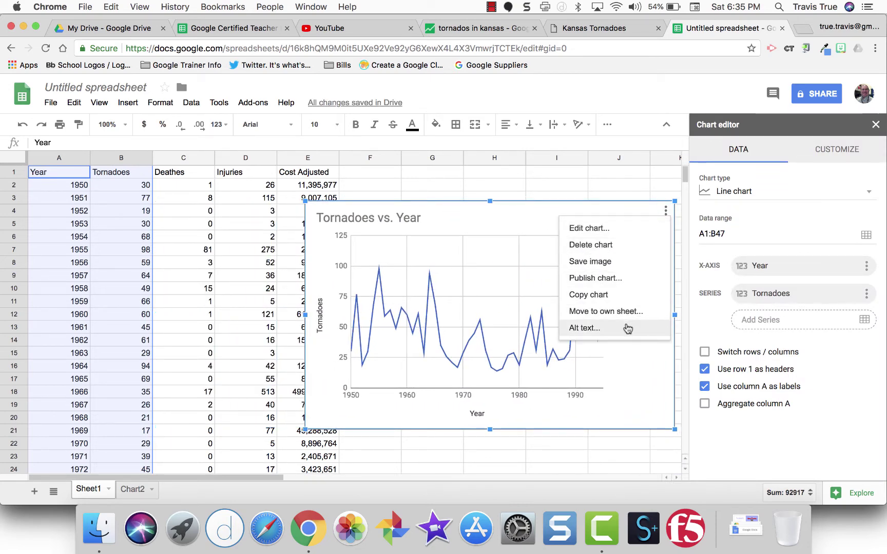
pyautogui.click(628, 329)
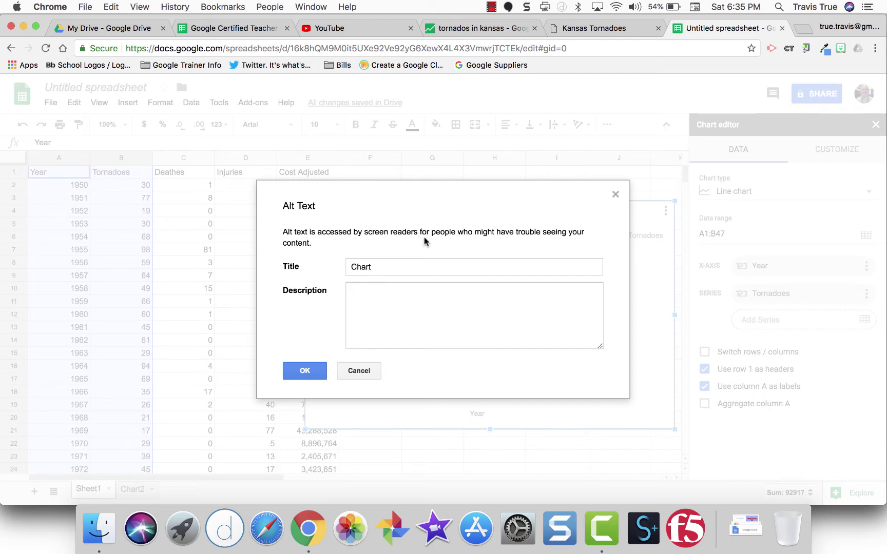
pyautogui.click(616, 195)
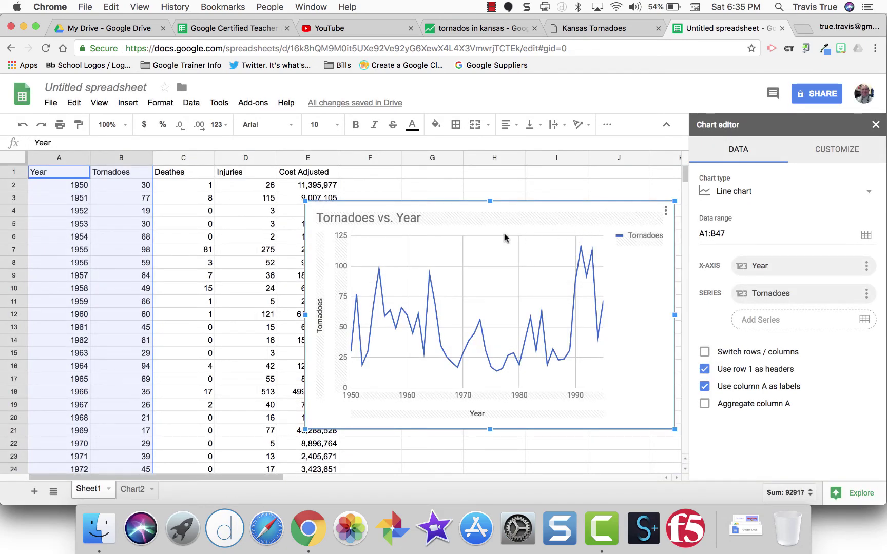
# Try the chart as the suggested stacked area chart and as a histogram of tornadoes.
pyautogui.click(724, 192)
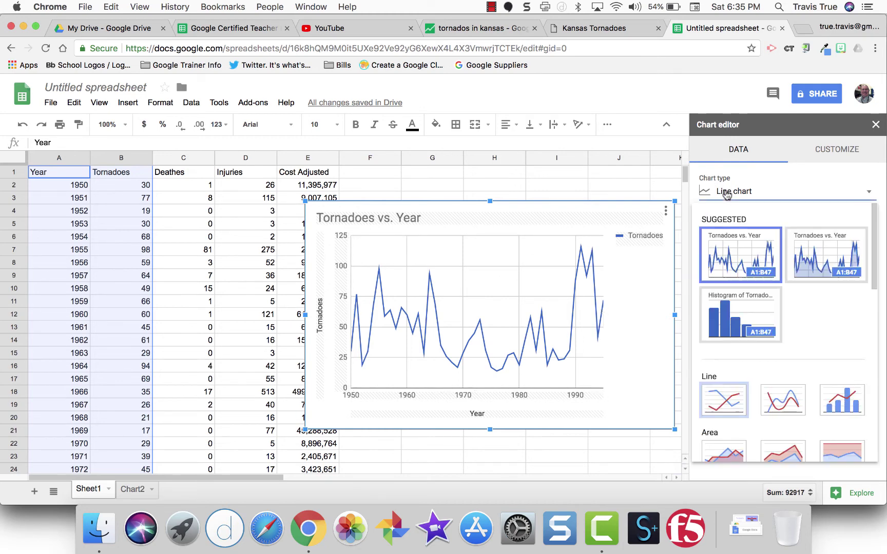
pyautogui.click(805, 261)
pyautogui.click(737, 195)
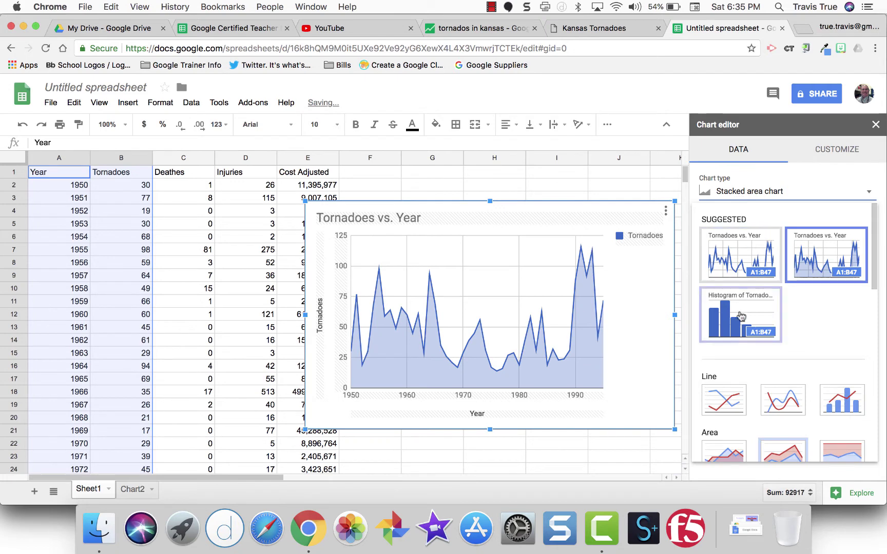
pyautogui.click(741, 316)
# Try the tornado data as a column chart and as a pie chart.
pyautogui.click(745, 195)
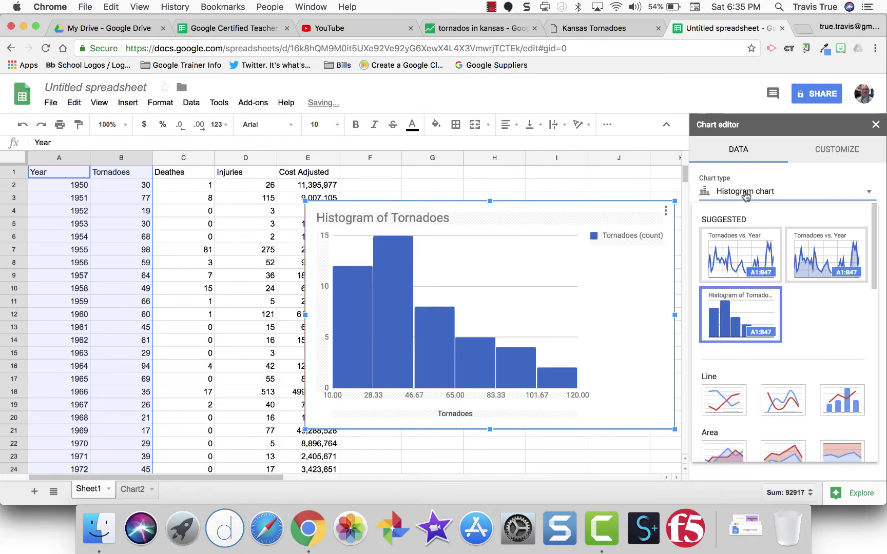
pyautogui.scroll(-5, 753, 318)
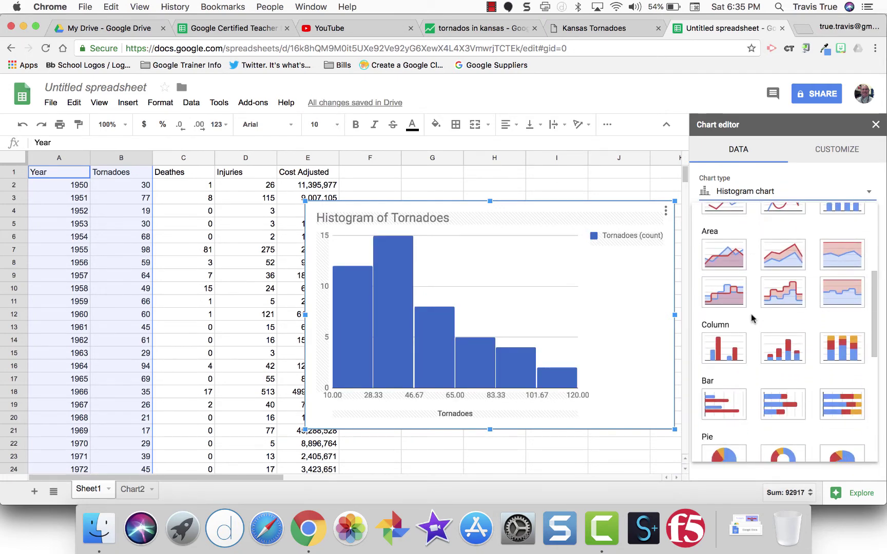
pyautogui.scroll(-1, 752, 318)
pyautogui.click(730, 314)
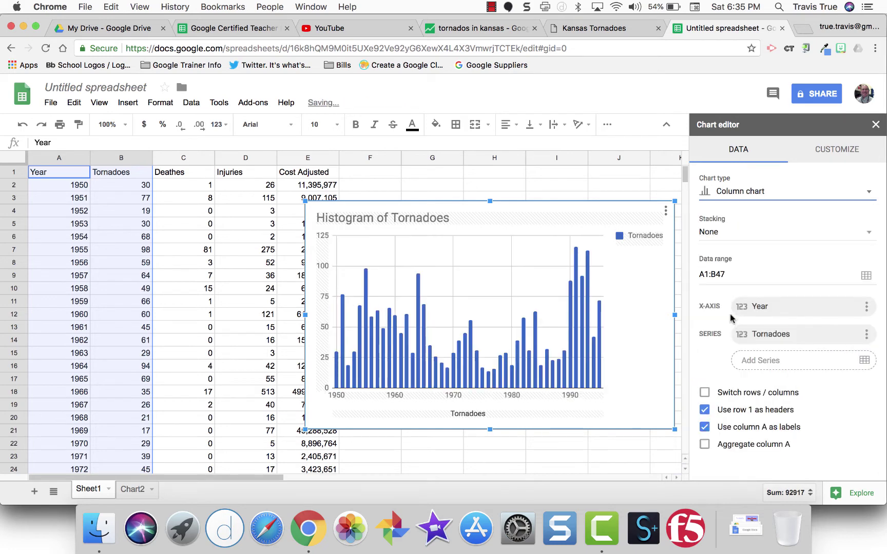
pyautogui.click(734, 192)
pyautogui.scroll(-3, 739, 330)
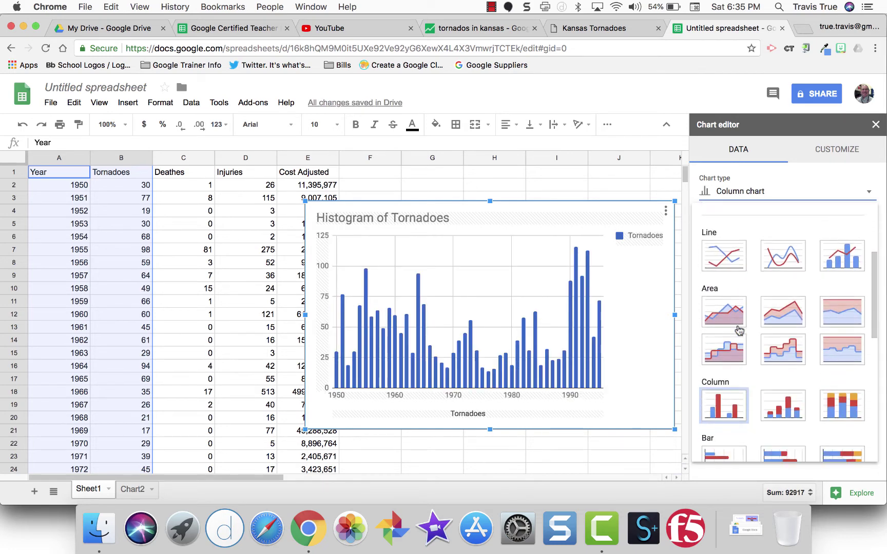
pyautogui.scroll(-4, 739, 330)
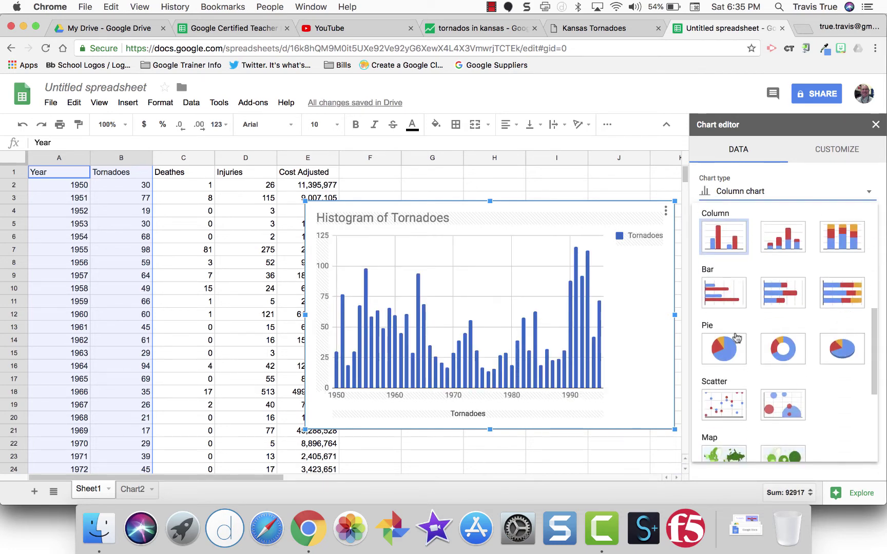
pyautogui.click(728, 351)
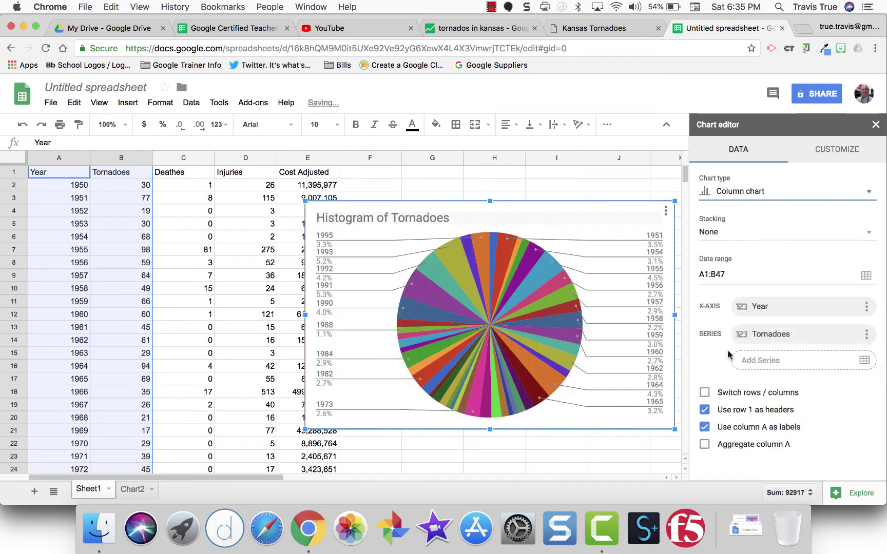
# Browse the available chart types and change the chart to the suggested stacked area chart of Tornadoes vs. Year.
pyautogui.click(740, 194)
pyautogui.scroll(-2, 754, 339)
pyautogui.scroll(-5, 754, 340)
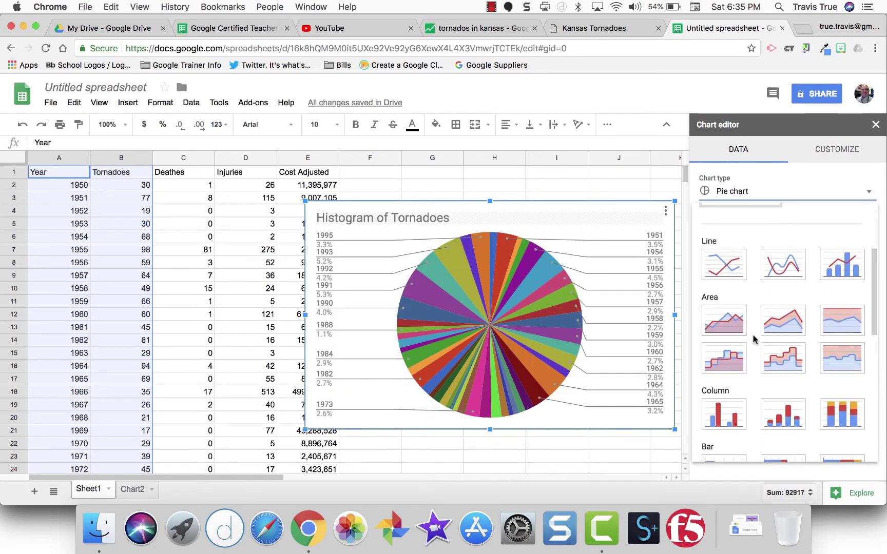
pyautogui.scroll(-3, 754, 340)
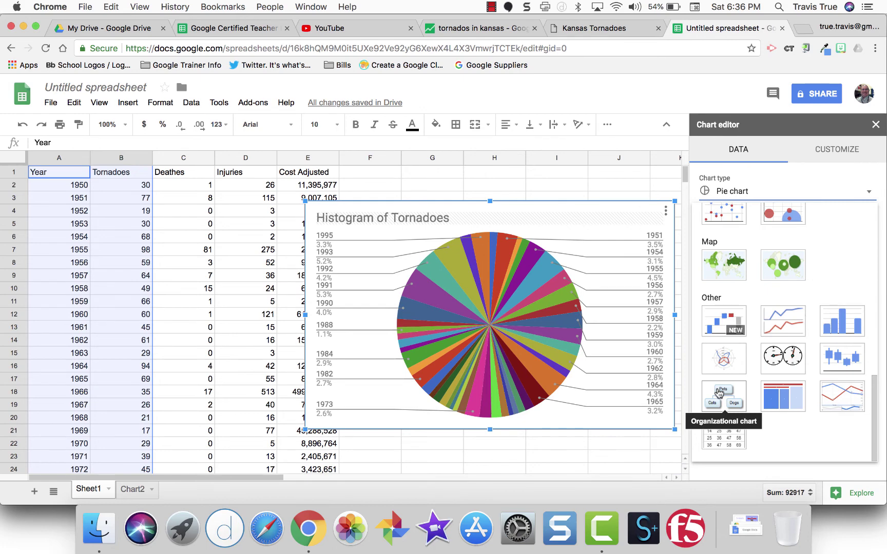
pyautogui.scroll(10, 745, 333)
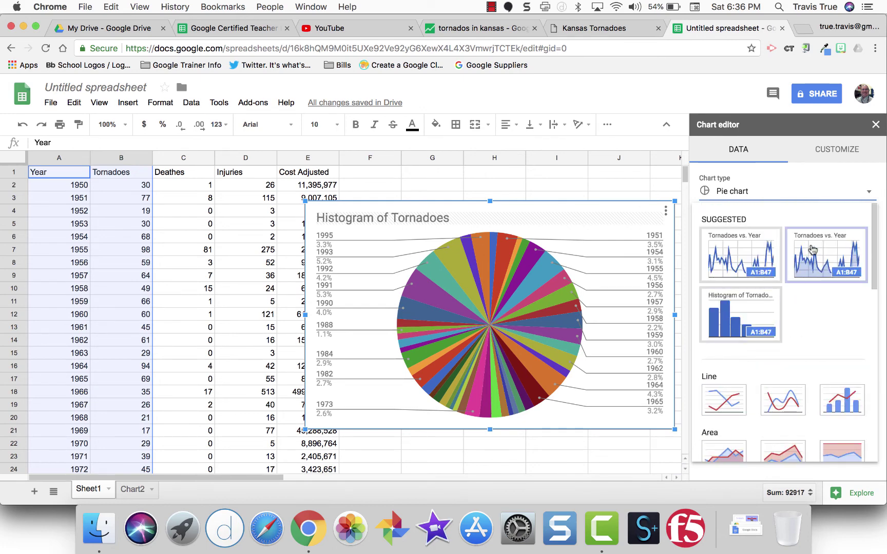
pyautogui.click(805, 272)
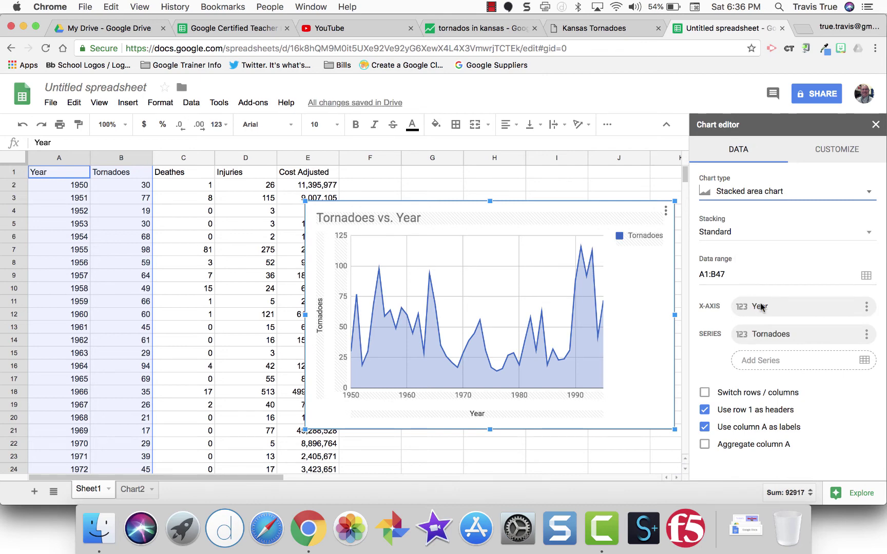
# View the options for the chart's Year x-axis and close them without changes.
pyautogui.click(866, 306)
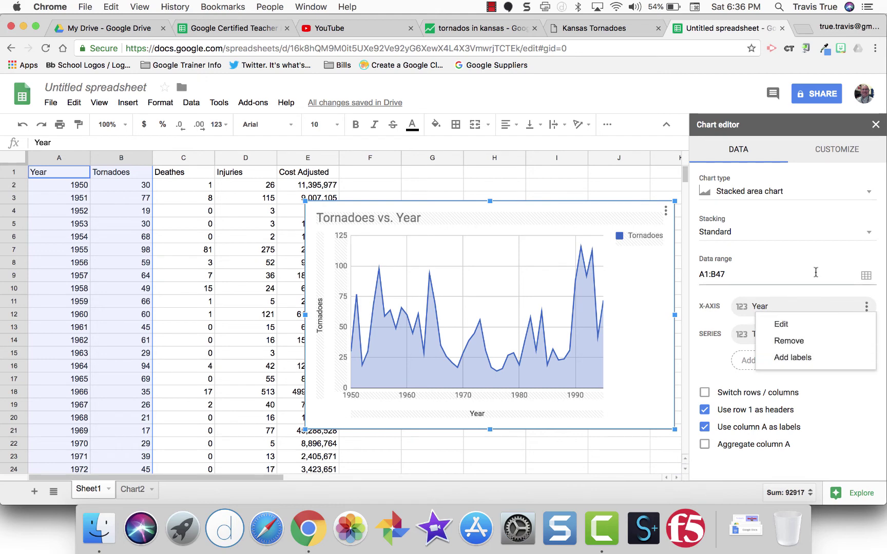
pyautogui.click(701, 339)
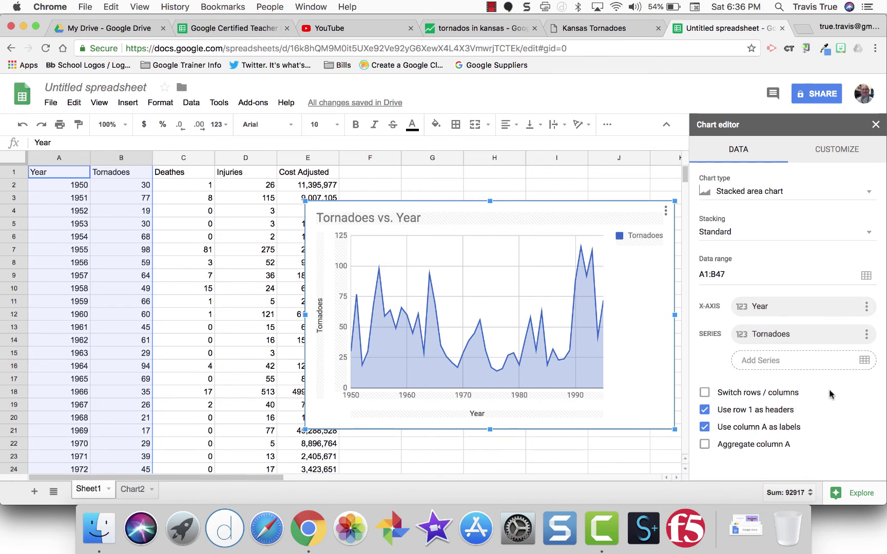
# Try a magenta background and no background color for the chart, and set its background back to white.
pyautogui.click(828, 156)
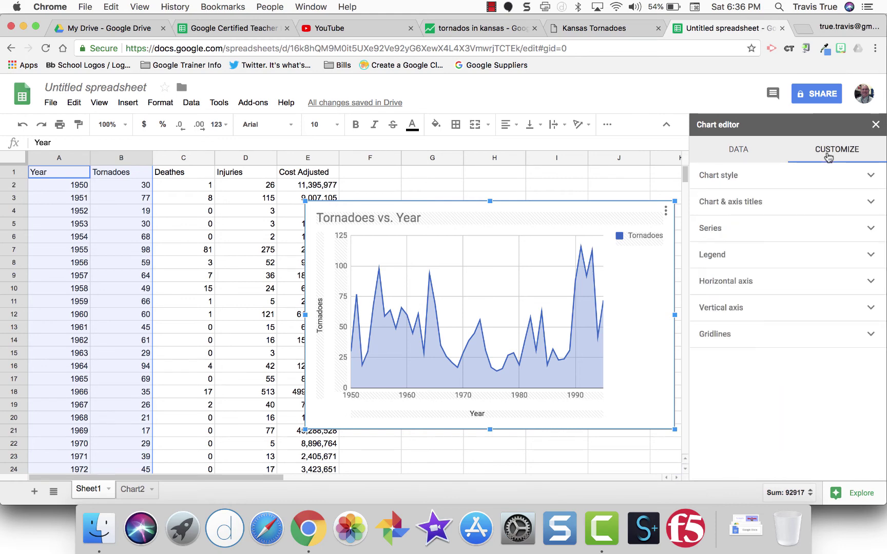
pyautogui.click(733, 181)
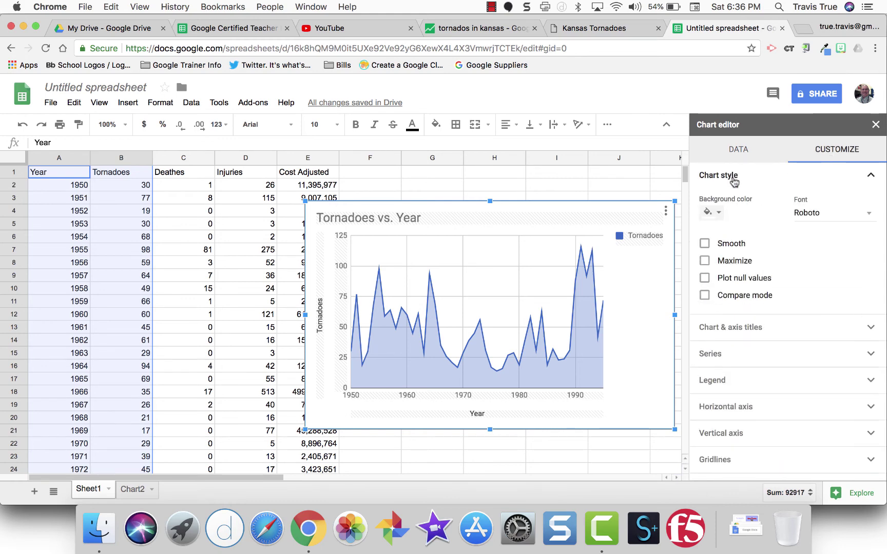
pyautogui.click(714, 215)
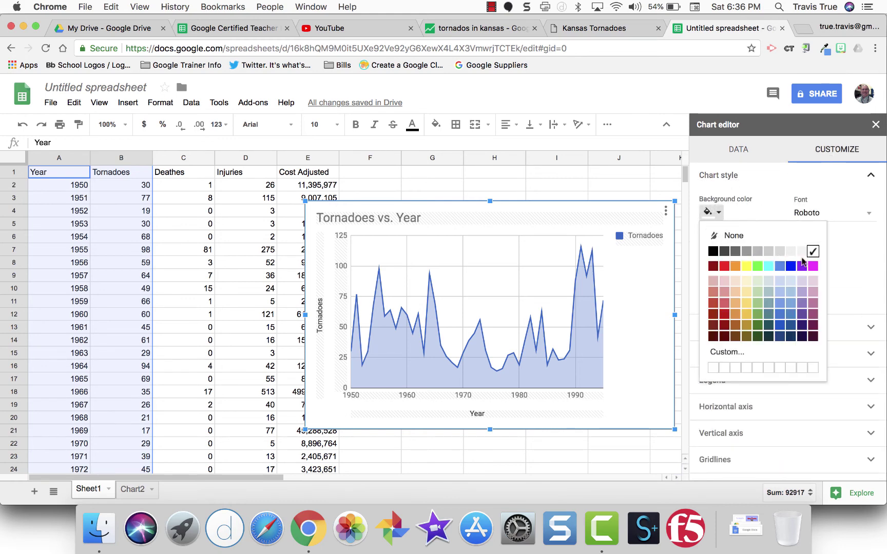
pyautogui.click(813, 265)
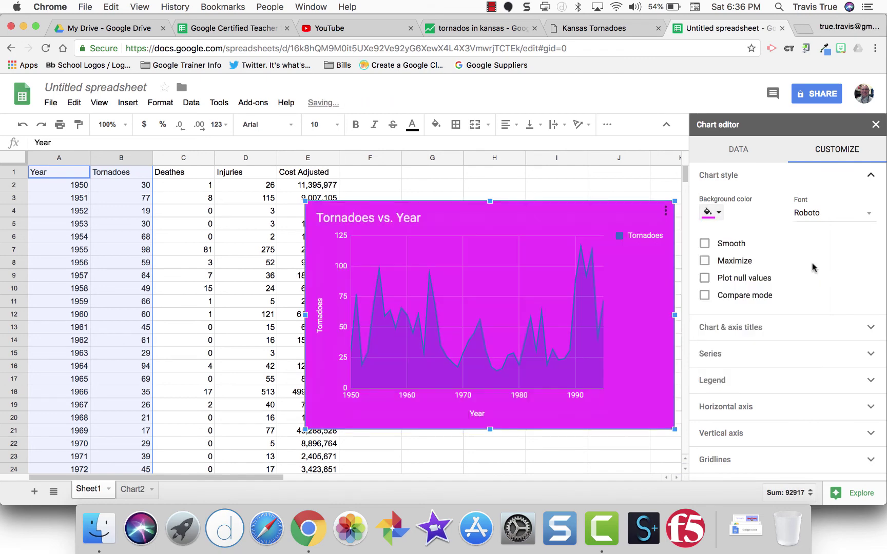
pyautogui.click(710, 217)
pyautogui.click(725, 236)
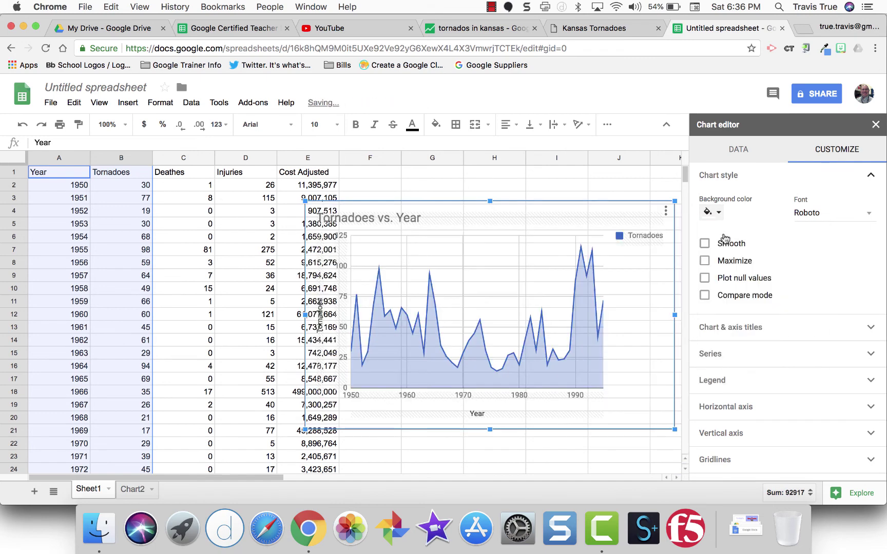
pyautogui.click(719, 215)
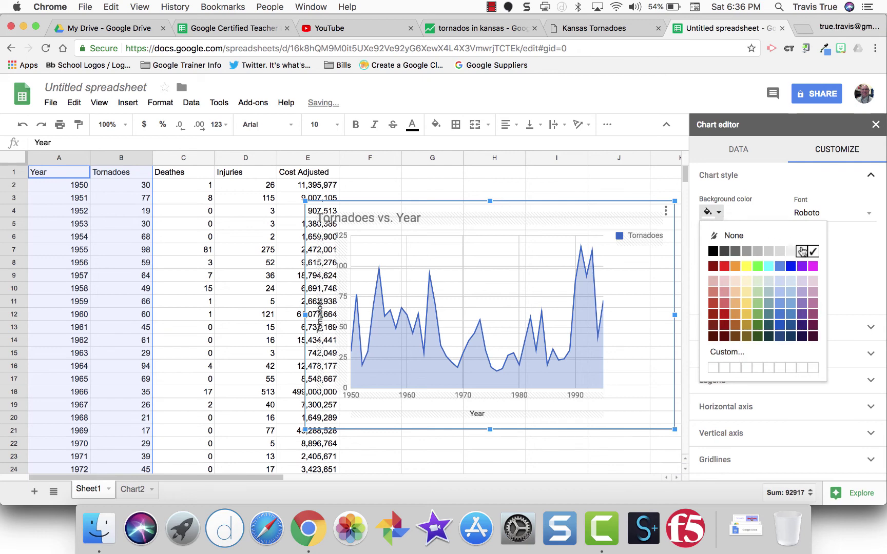
pyautogui.click(803, 250)
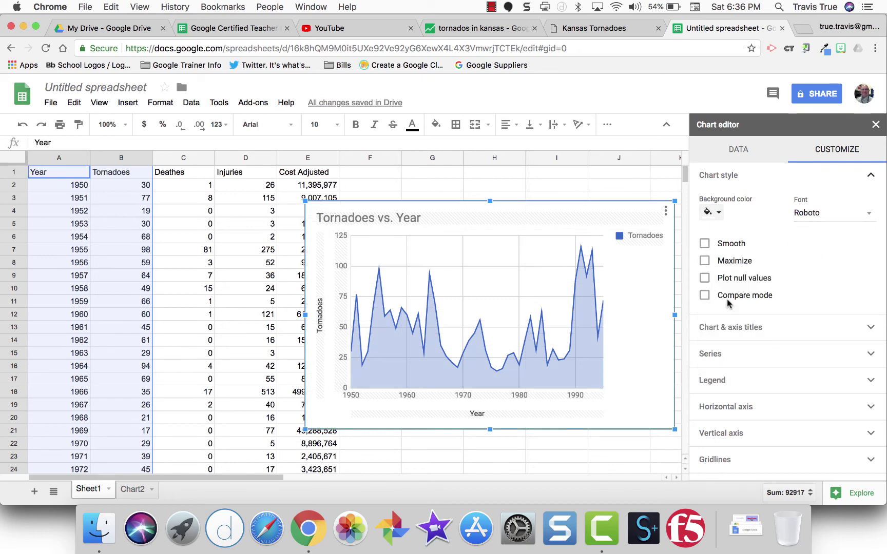
# View the chart title's text, font, size, format and color settings.
pyautogui.click(731, 327)
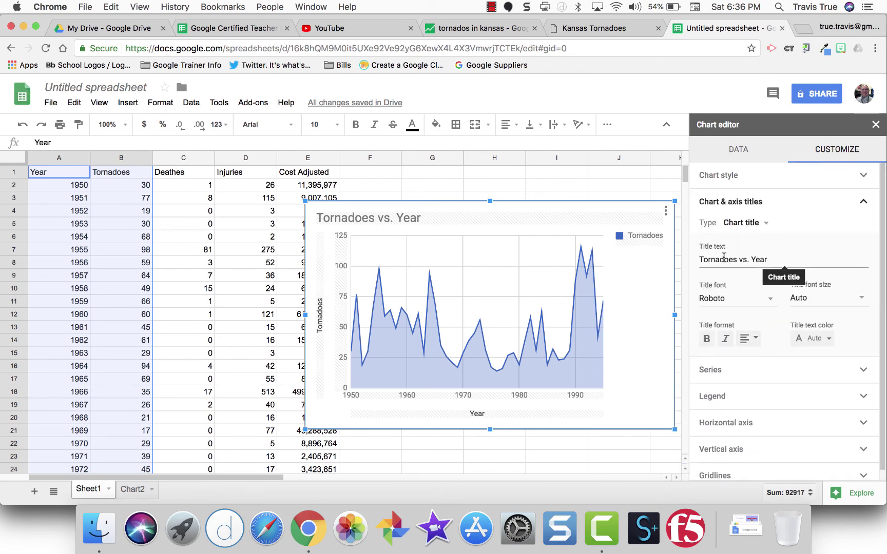
pyautogui.scroll(-1, 744, 359)
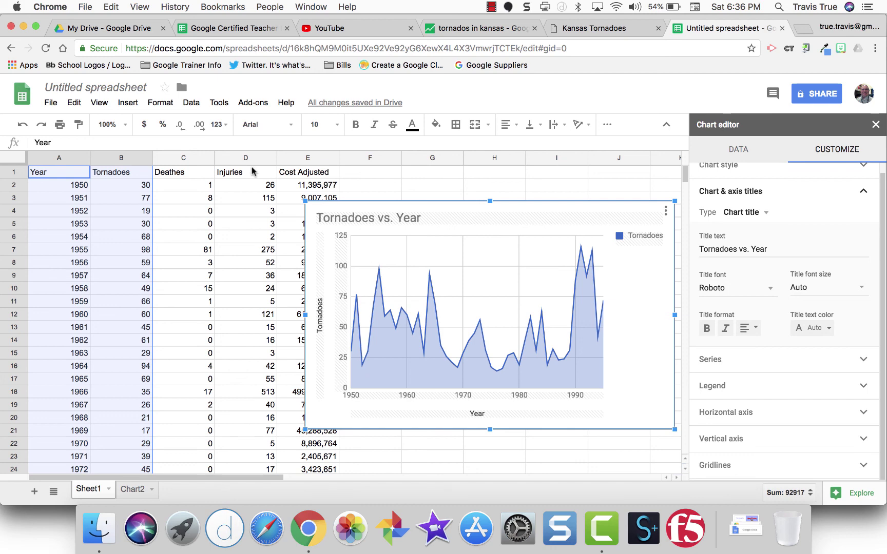
pyautogui.click(490, 6)
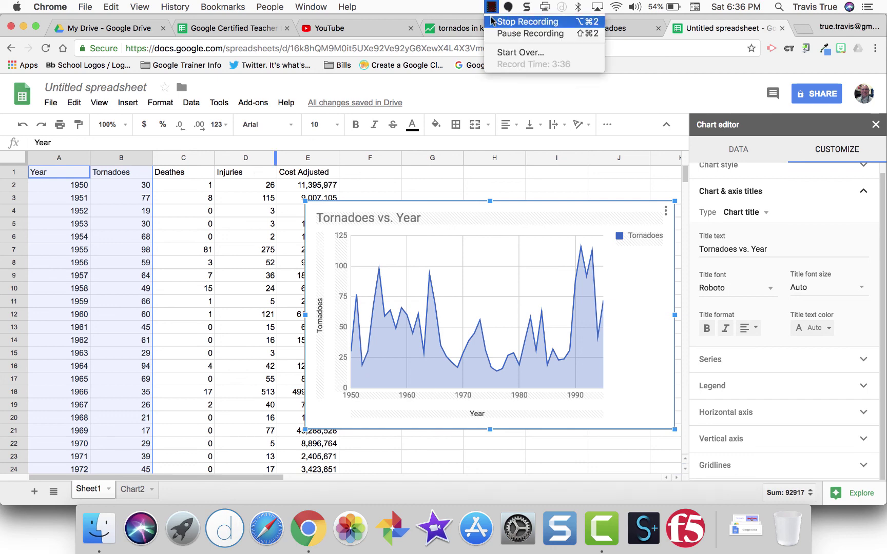
pyautogui.click(492, 22)
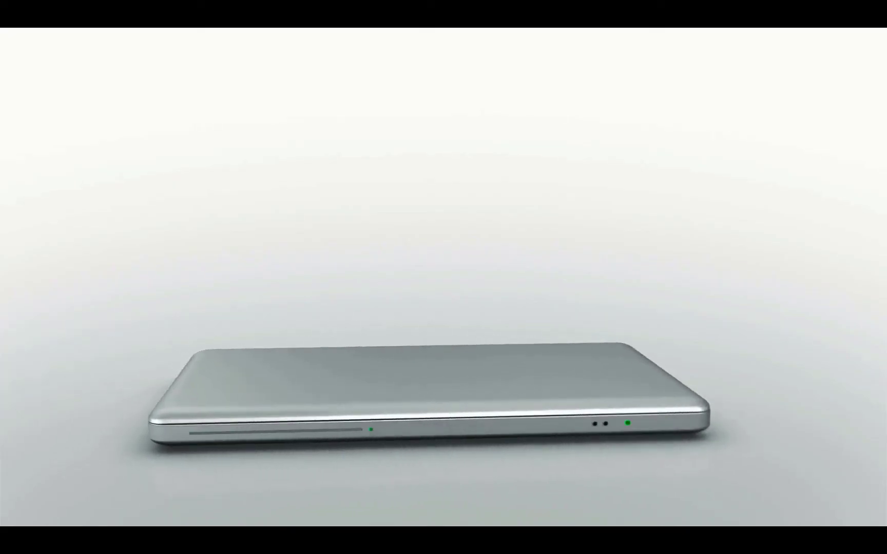